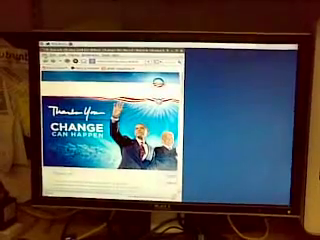
- Close the browser menu and dismiss GIMP's Tip of the Day dialog
{"action": "key", "text": "Escape"}
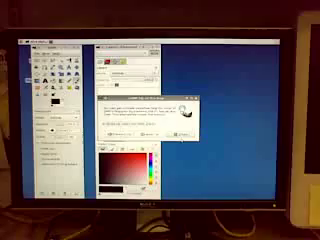
{"action": "left_click", "coordinate": [182, 131]}
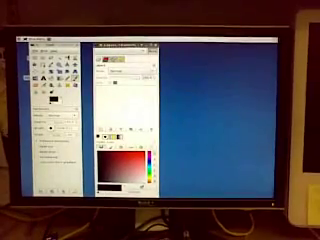
- Create a new image at the default size and draw a red freehand scribble on it
{"action": "left_click", "coordinate": [36, 46]}
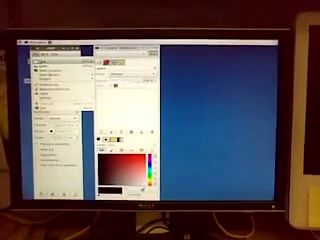
{"action": "left_click", "coordinate": [40, 56]}
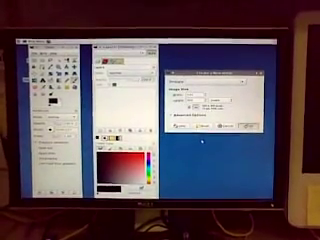
{"action": "key", "text": "Return"}
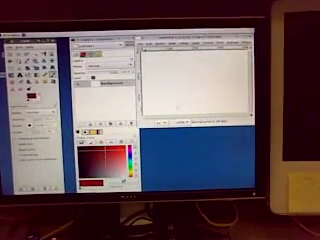
{"action": "mouse_move", "coordinate": [163, 74]}
{"action": "left_mouse_down"}
{"action": "mouse_move", "coordinate": [186, 90]}
{"action": "mouse_move", "coordinate": [178, 80]}
{"action": "mouse_move", "coordinate": [150, 85]}
{"action": "left_mouse_up"}
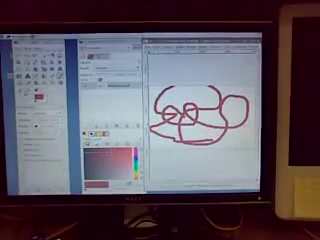
- Bring up the XFCE log-out prompt with its shutdown and restart options
{"action": "double_click", "coordinate": [48, 40]}
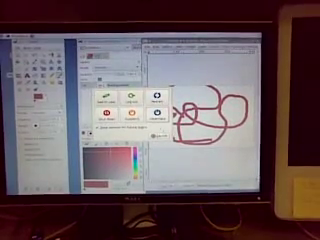
- Choose Log Out in the shutdown dialog to end the desktop session
{"action": "left_click", "coordinate": [108, 96]}
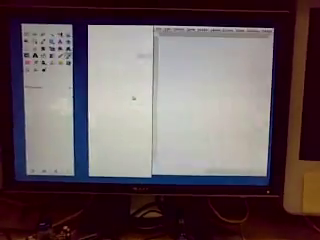